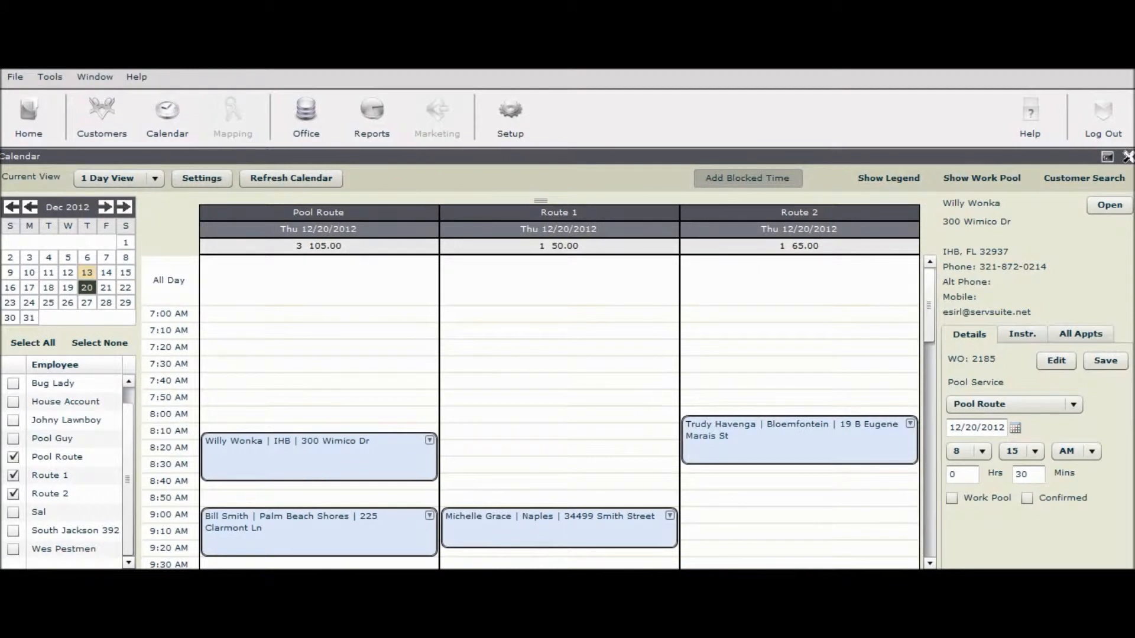
- Switch the calendar to the 7 Day View
{"action": "left_click", "coordinate": [152, 179]}
{"action": "left_click", "coordinate": [124, 213]}
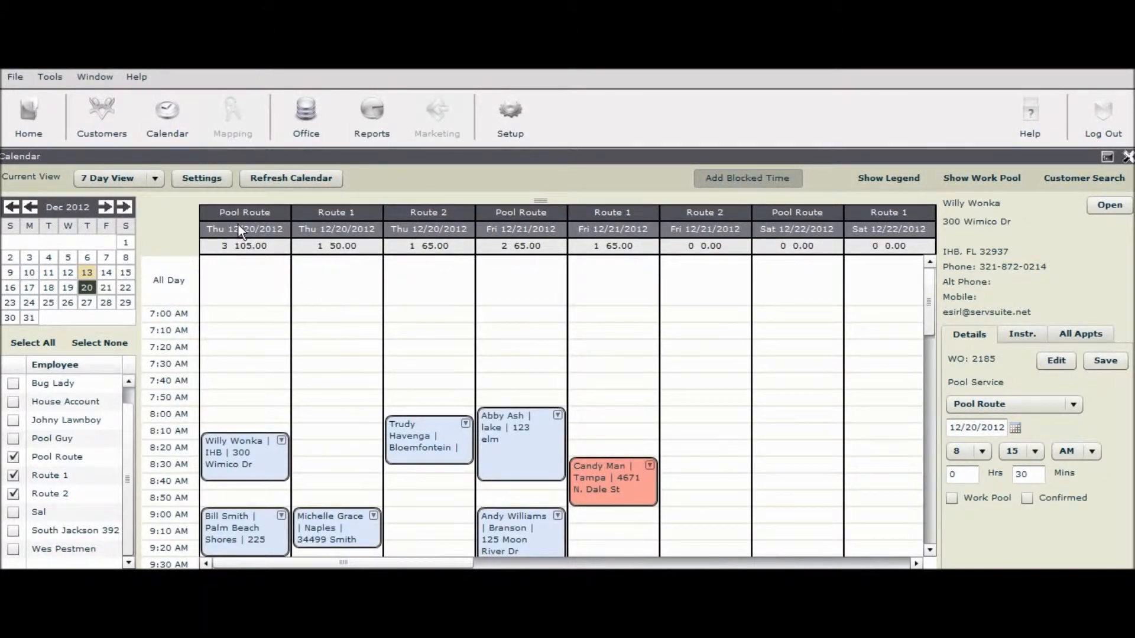
- Remove City and Service Address from the calendar's display fields, save the settings and refresh the calendar
{"action": "left_click", "coordinate": [211, 176]}
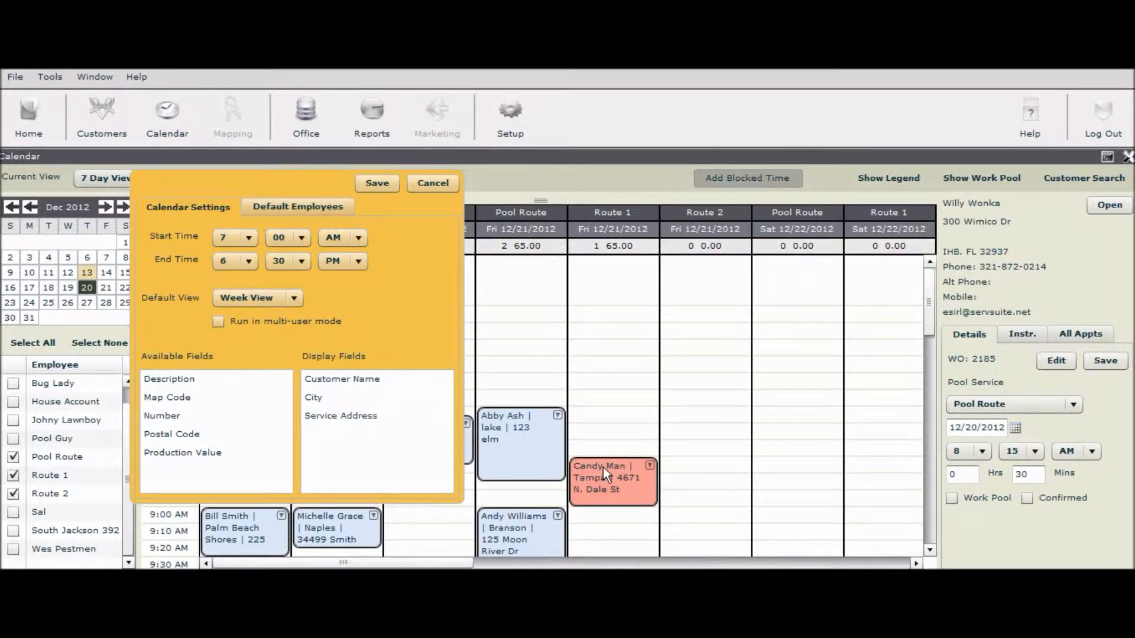
{"action": "left_click_drag", "start_coordinate": [318, 397], "coordinate": [241, 406]}
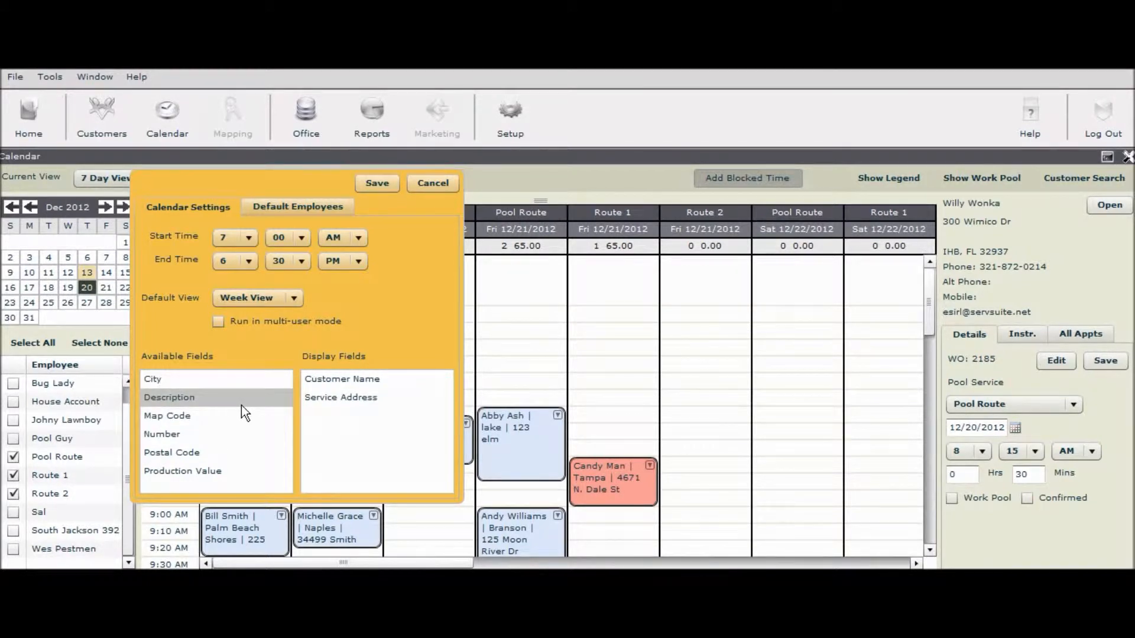
{"action": "left_click_drag", "start_coordinate": [350, 397], "coordinate": [243, 434]}
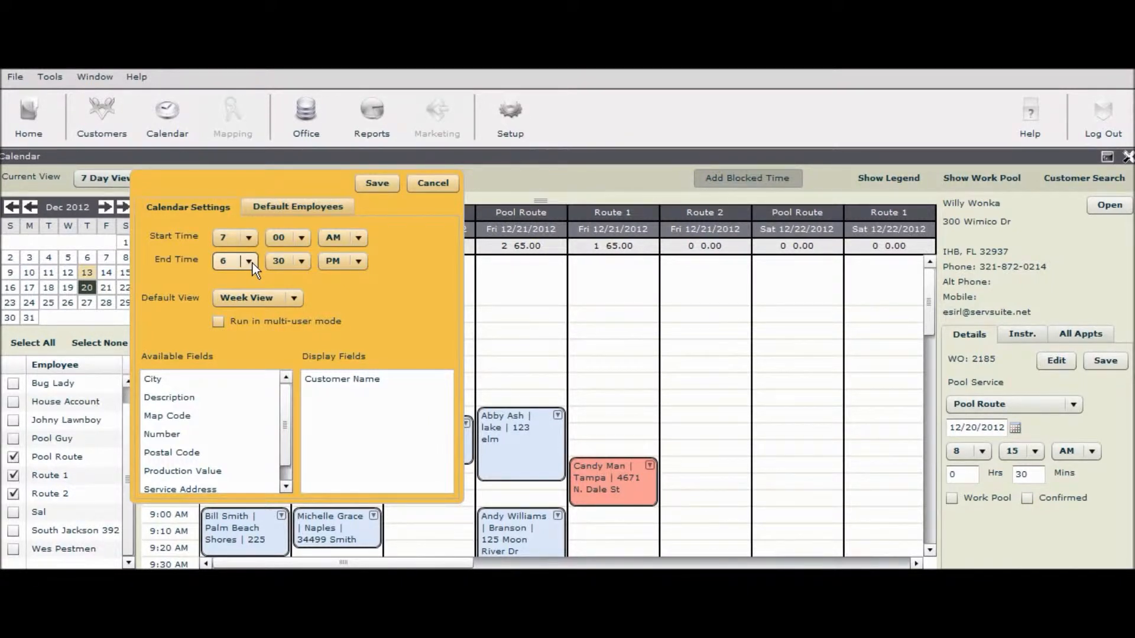
{"action": "left_click", "coordinate": [290, 210]}
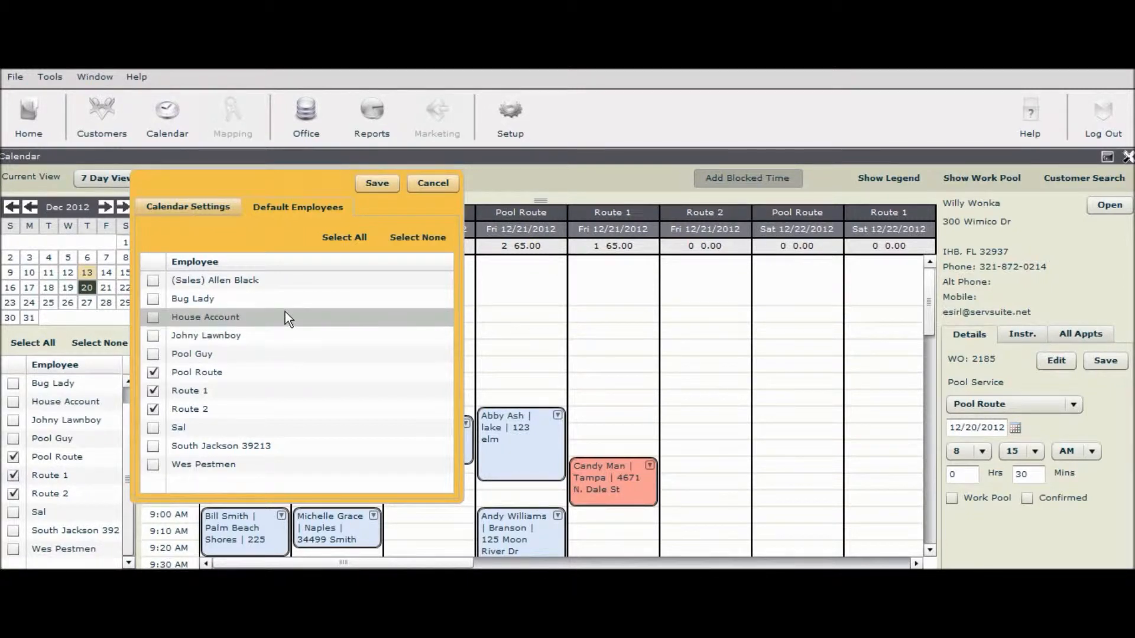
{"action": "left_click", "coordinate": [377, 184]}
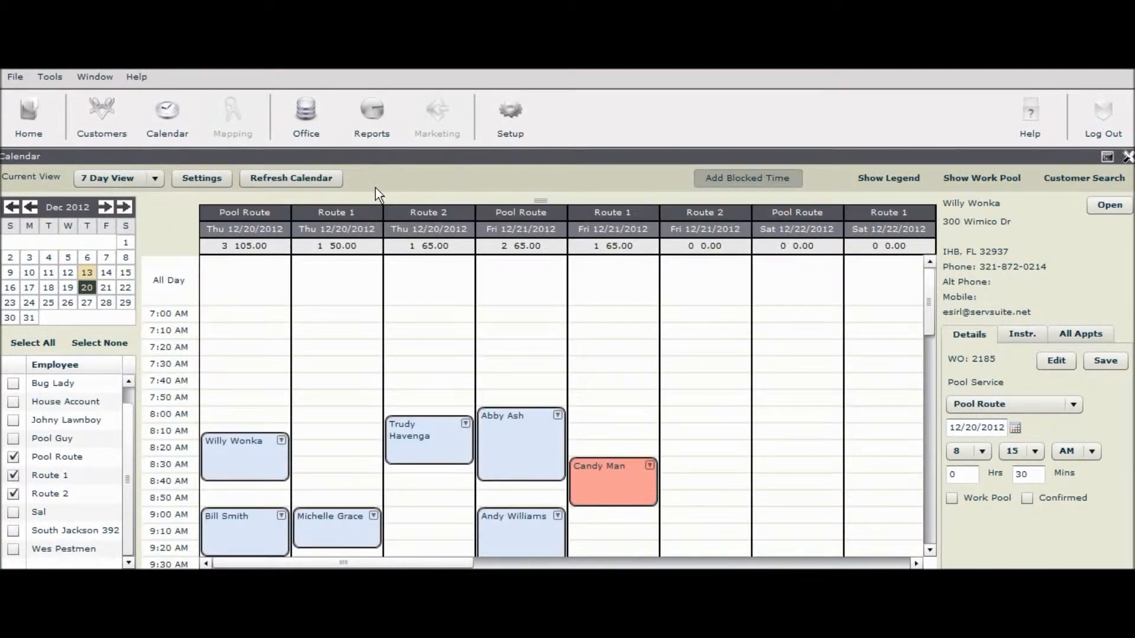
{"action": "left_click", "coordinate": [311, 179]}
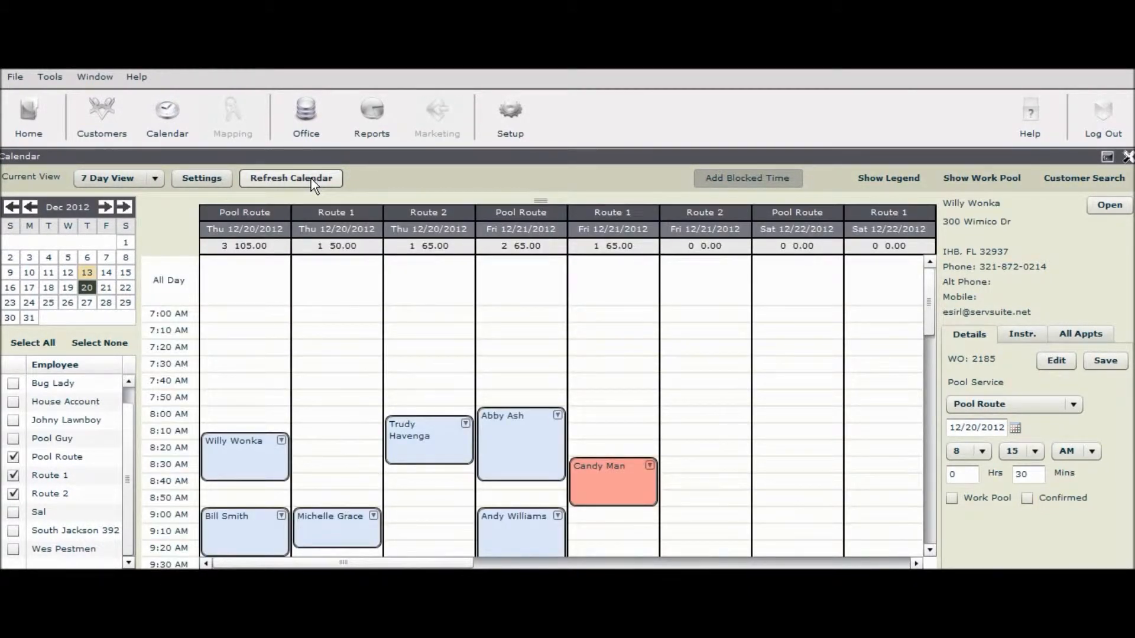
{"action": "left_click", "coordinate": [311, 179]}
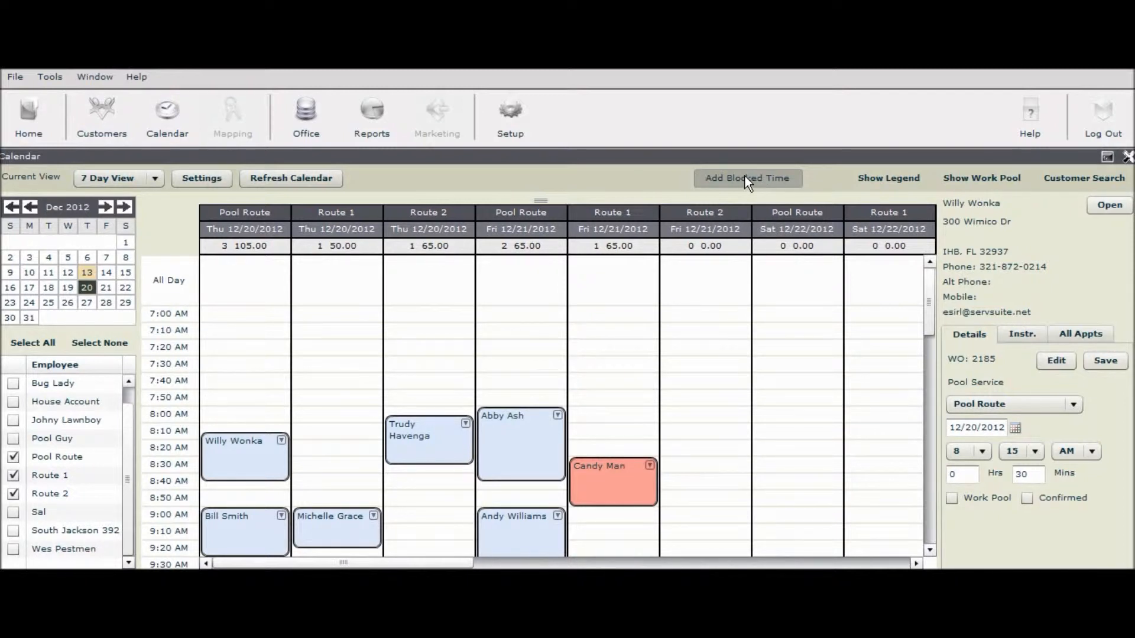
- Add blocked time for Route 2 on 12/21/2012 at 8:00 AM, lasting 4 hrs 10 mins, with the description OFF WORK
{"action": "left_click_drag", "start_coordinate": [744, 175], "coordinate": [708, 411]}
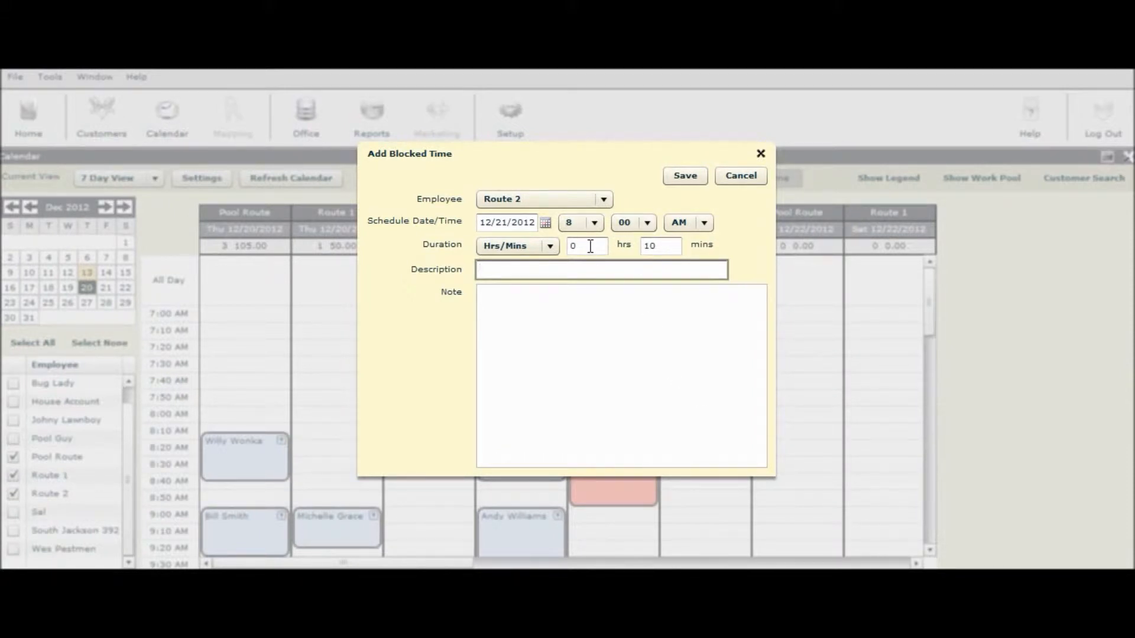
{"action": "left_click", "coordinate": [665, 246]}
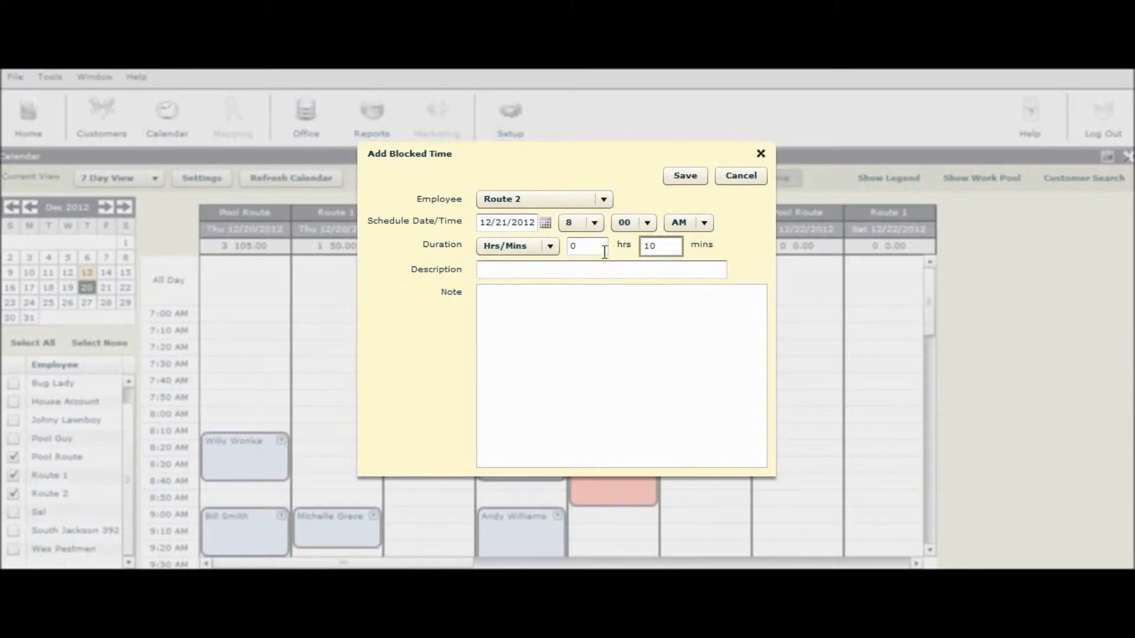
{"action": "left_click_drag", "start_coordinate": [595, 247], "coordinate": [573, 245]}
{"action": "left_click", "coordinate": [488, 268]}
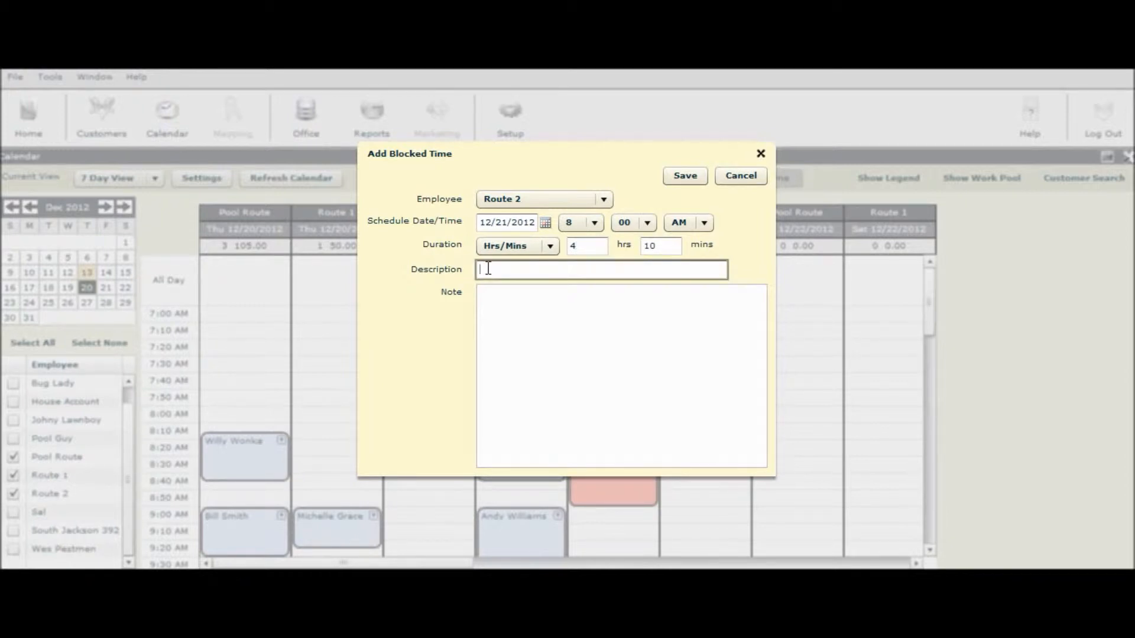
{"action": "type", "text": "OFF WORK"}
{"action": "left_click", "coordinate": [489, 292]}
{"action": "left_click", "coordinate": [686, 176]}
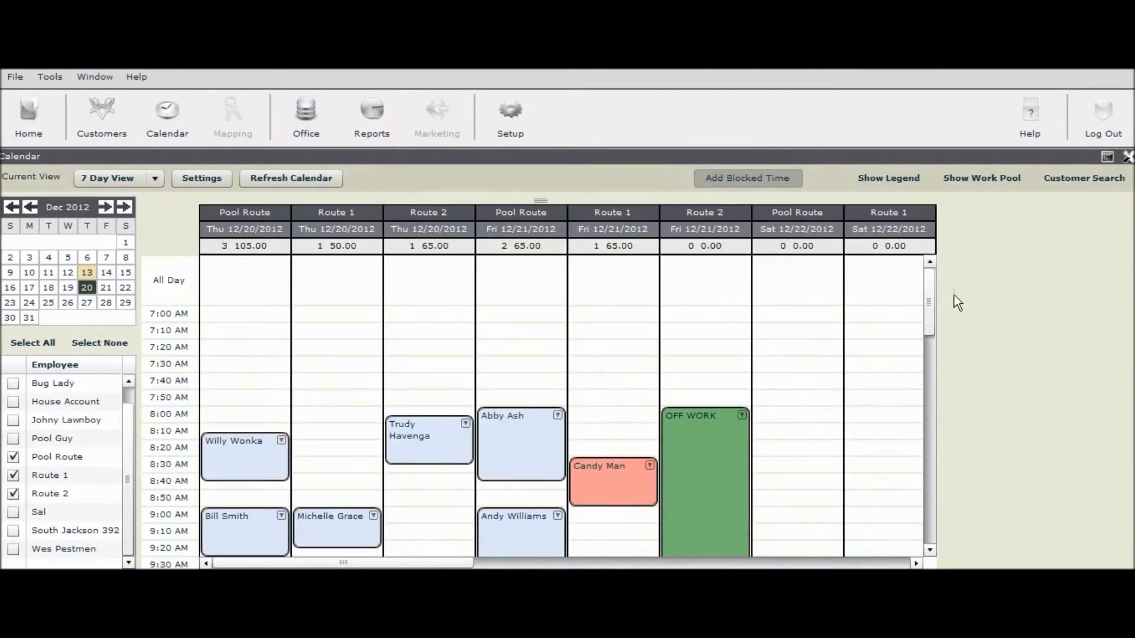
- Display the calendar's color legend to check the appointment types, and hide it again
{"action": "left_click_drag", "start_coordinate": [928, 299], "coordinate": [935, 333]}
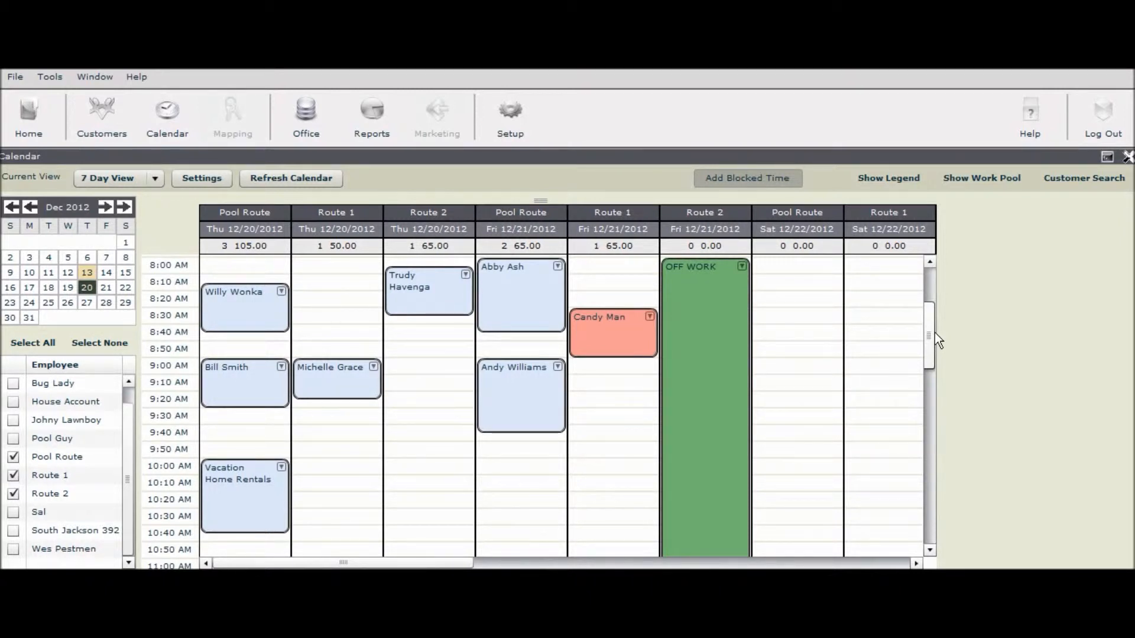
{"action": "left_click", "coordinate": [878, 184]}
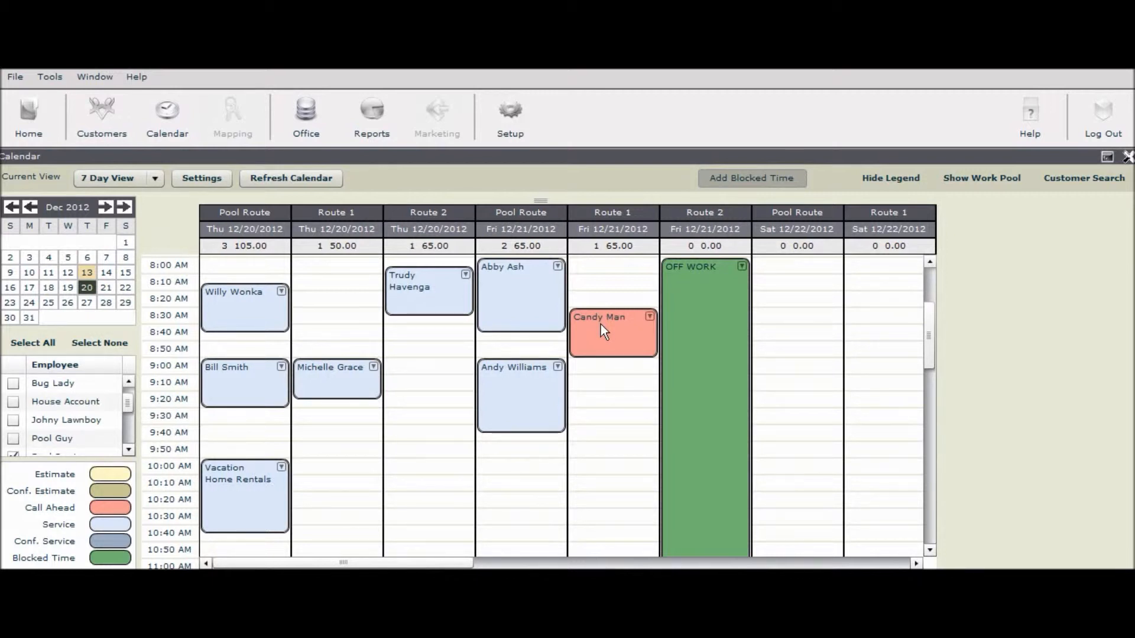
{"action": "left_click", "coordinate": [887, 178]}
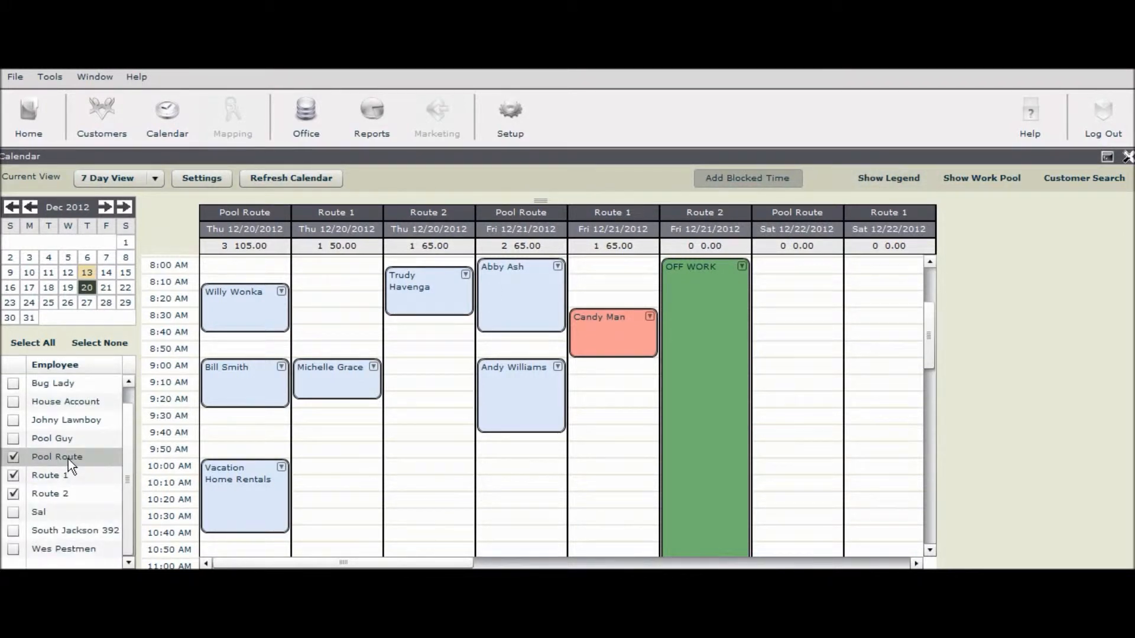
- Show the work pool and review its date range, estimate type and service type settings, saving them as they are
{"action": "left_click", "coordinate": [983, 185]}
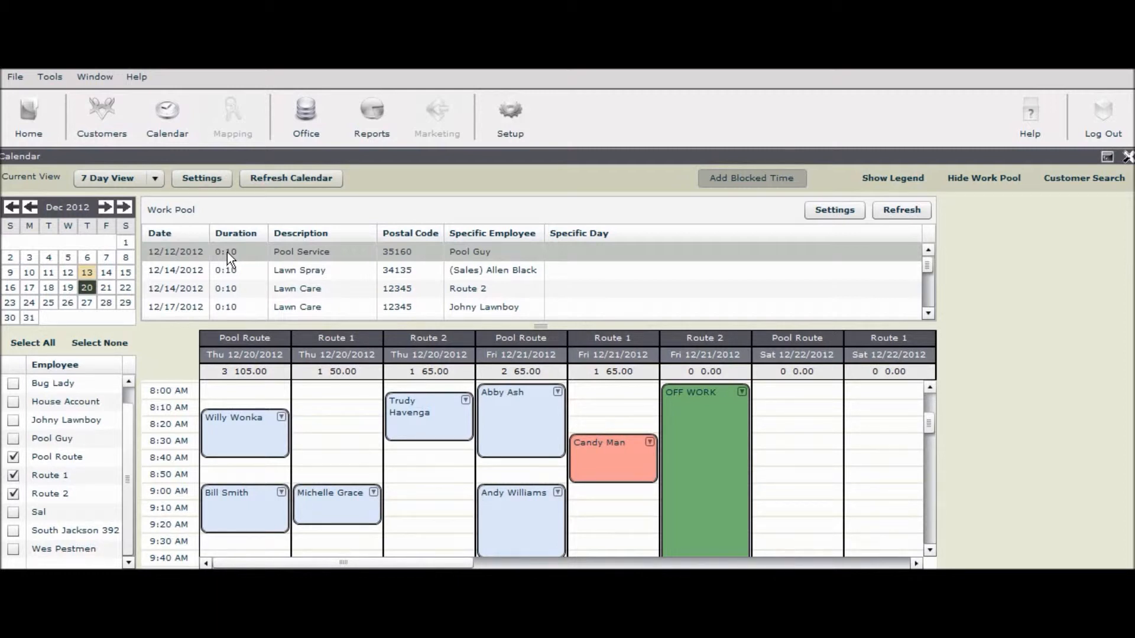
{"action": "mouse_move", "coordinate": [931, 264]}
{"action": "left_mouse_down"}
{"action": "mouse_move", "coordinate": [930, 291]}
{"action": "mouse_move", "coordinate": [932, 253]}
{"action": "left_mouse_up"}
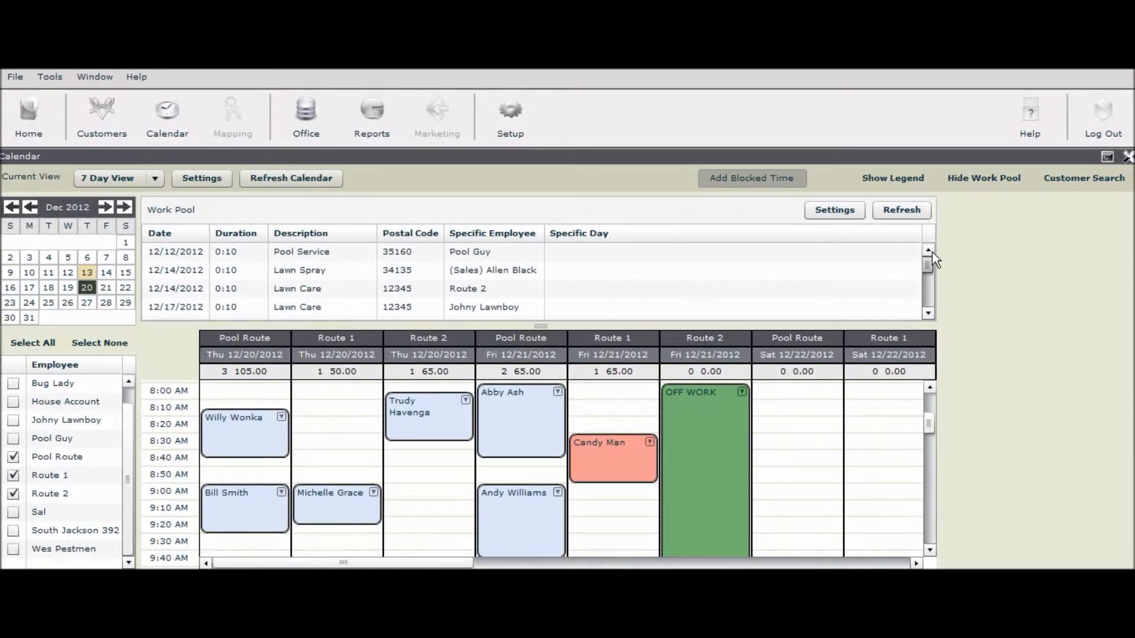
{"action": "left_click", "coordinate": [834, 212]}
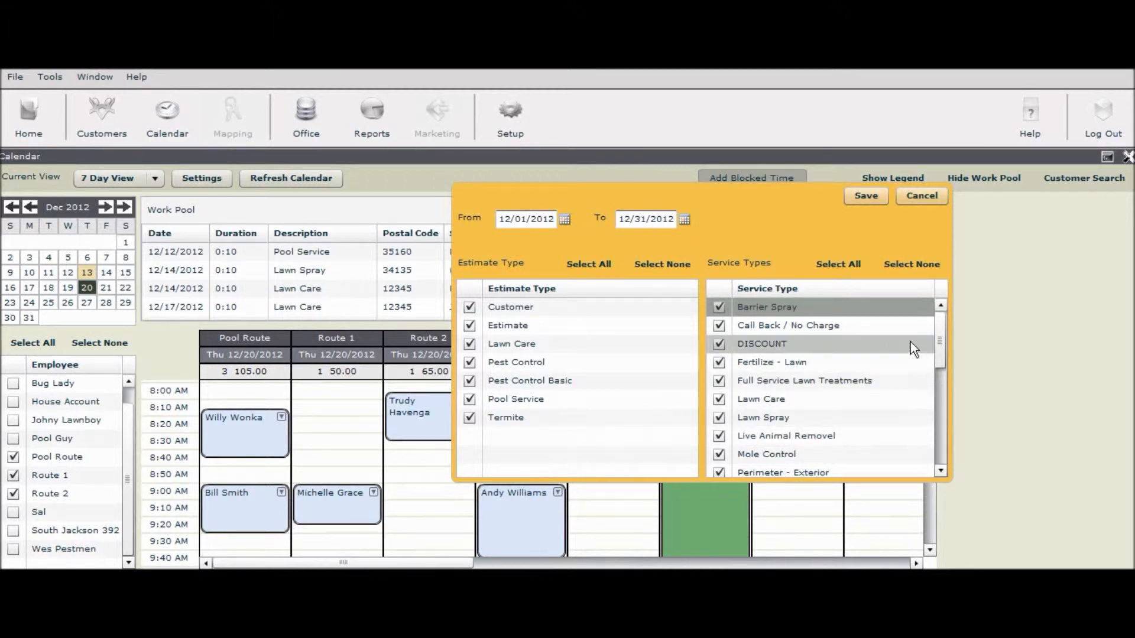
{"action": "left_click_drag", "start_coordinate": [941, 338], "coordinate": [945, 441]}
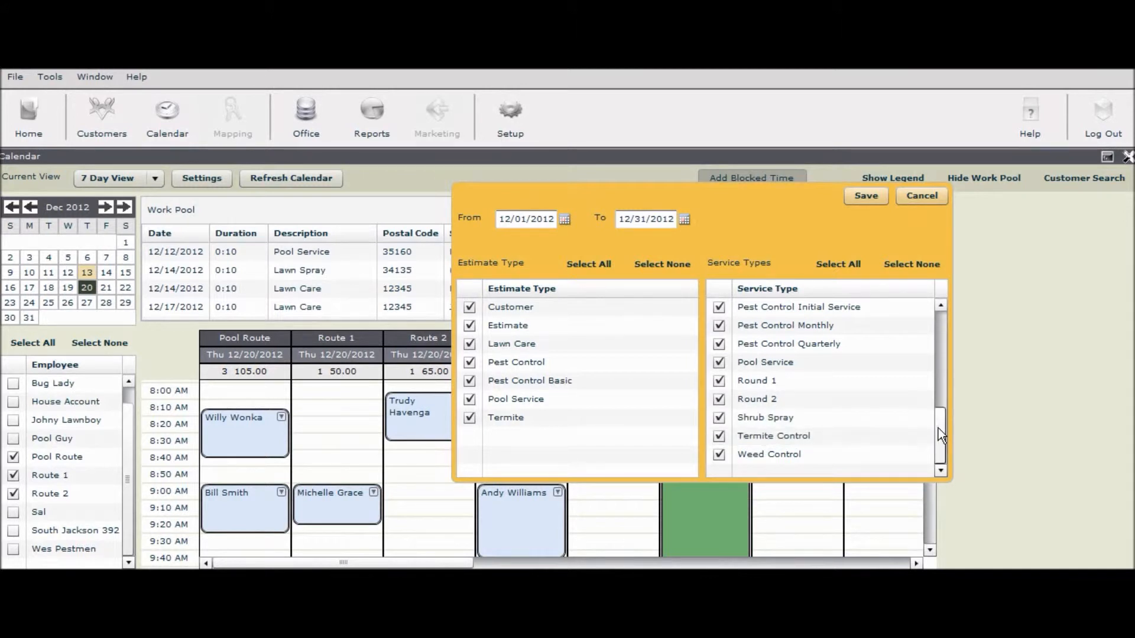
{"action": "left_click_drag", "start_coordinate": [938, 428], "coordinate": [931, 324]}
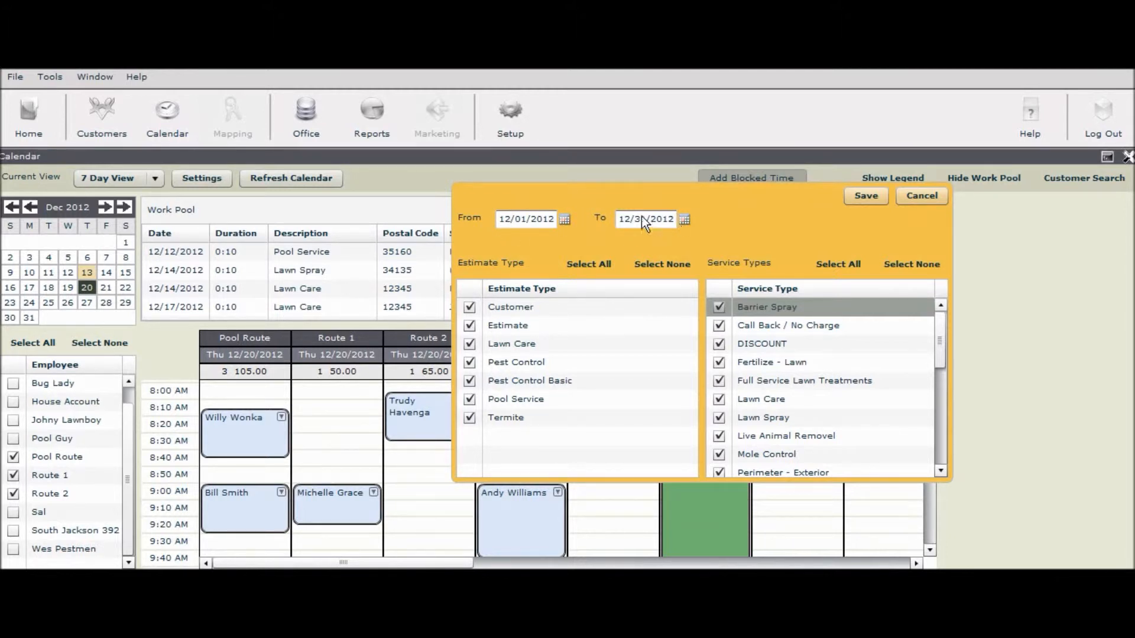
{"action": "left_click", "coordinate": [866, 196]}
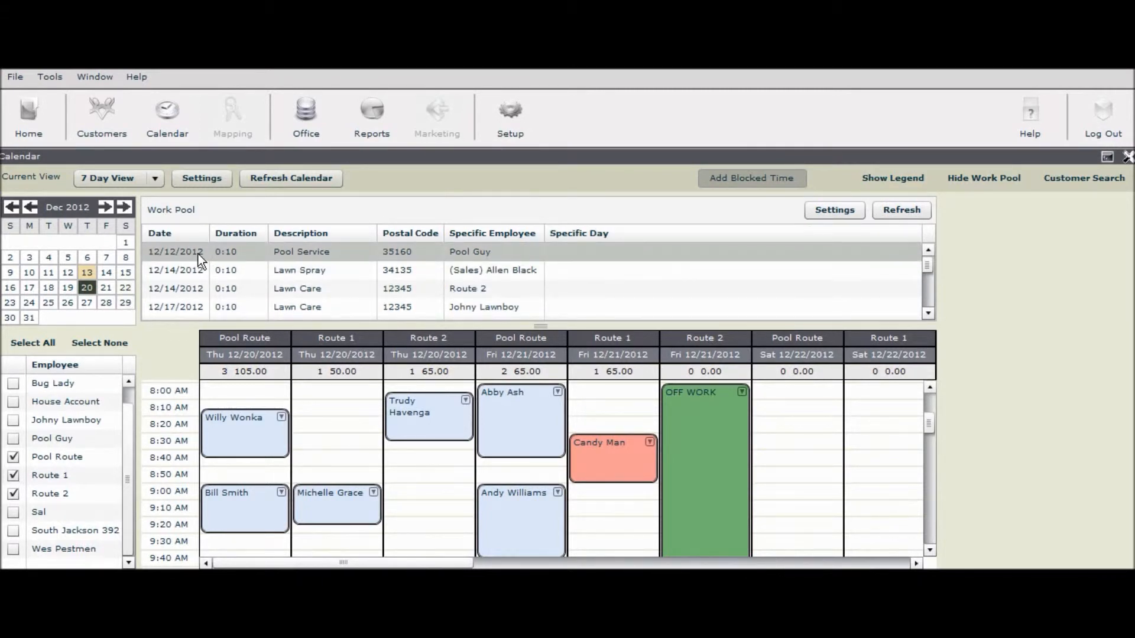
{"action": "mouse_move", "coordinate": [931, 271]}
{"action": "left_mouse_down"}
{"action": "mouse_move", "coordinate": [931, 304]}
{"action": "mouse_move", "coordinate": [928, 270]}
{"action": "left_mouse_up"}
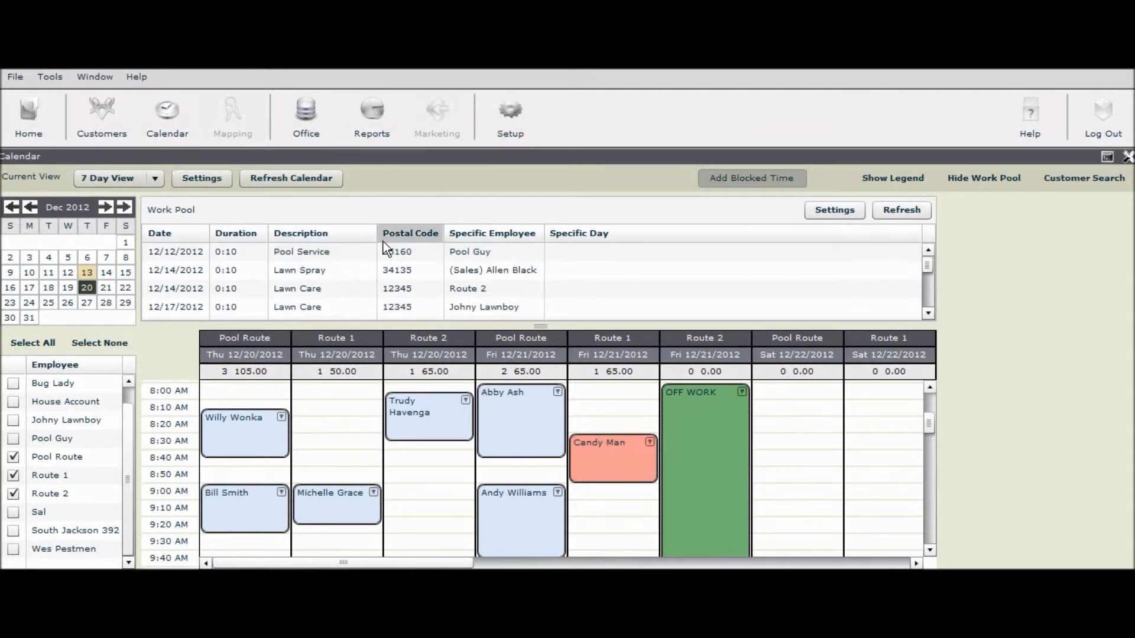
- Schedule the 12/12/2012 Pool Service from the work pool on Route 2 for 12/20/2012 at 9:00 AM, and save its duration as 30 minutes
{"action": "left_click", "coordinate": [296, 256]}
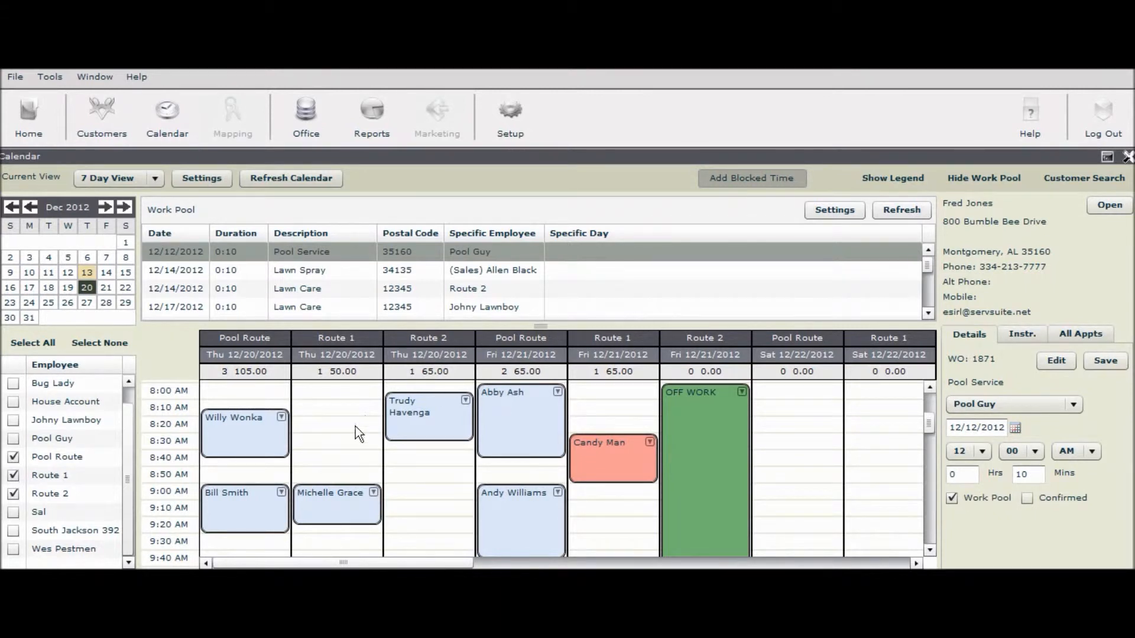
{"action": "left_click", "coordinate": [982, 451]}
{"action": "left_click", "coordinate": [982, 451]}
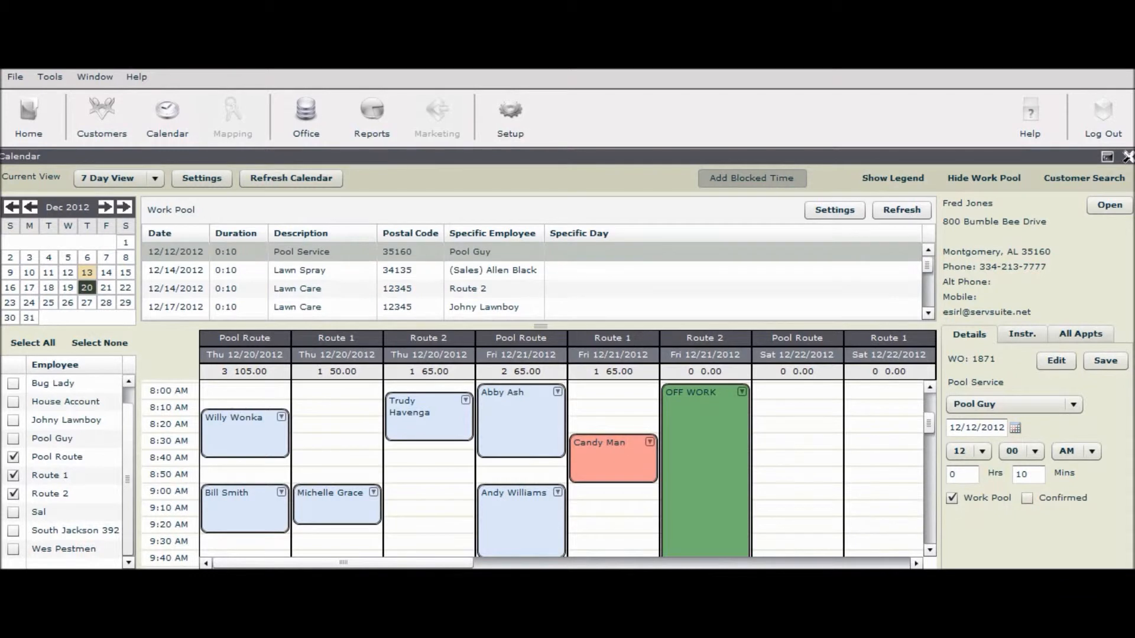
{"action": "left_click_drag", "start_coordinate": [299, 250], "coordinate": [407, 492]}
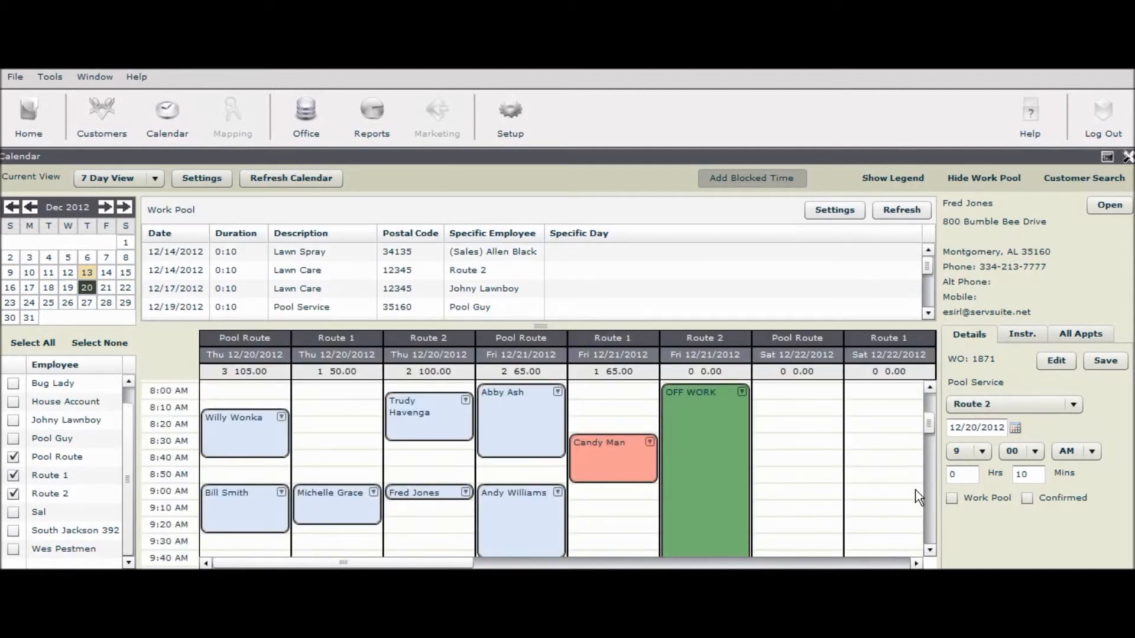
{"action": "double_click", "coordinate": [1021, 475]}
{"action": "left_click", "coordinate": [1110, 362]}
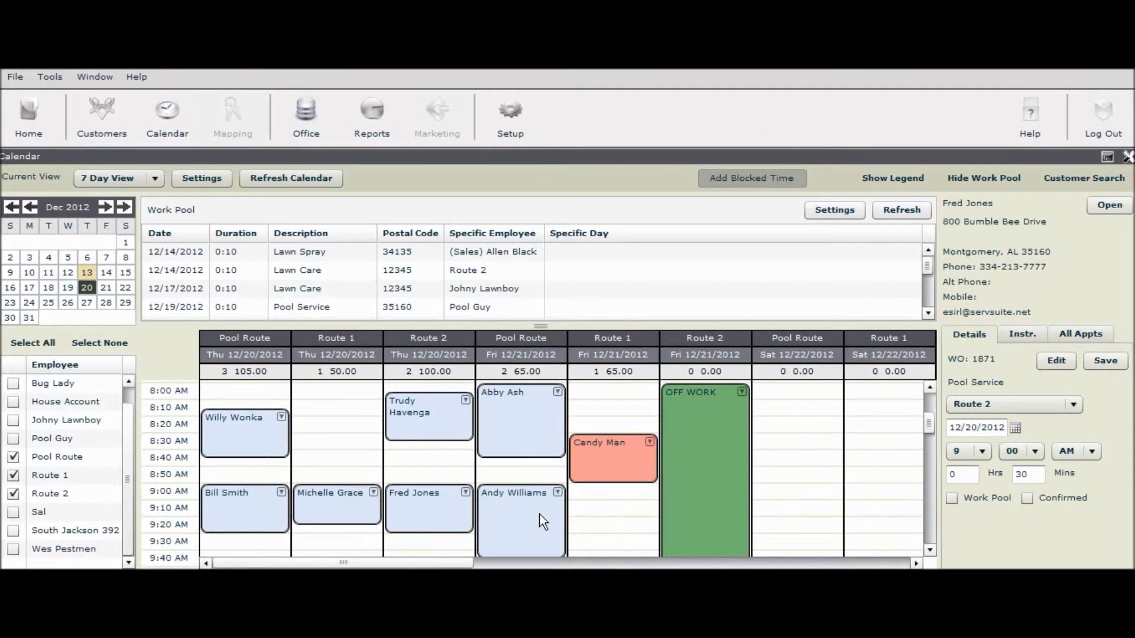
- Open the customer record of the 12/14/2012 Lawn Spray entry in the work pool, view its details, and return to the calendar
{"action": "left_click", "coordinate": [406, 251]}
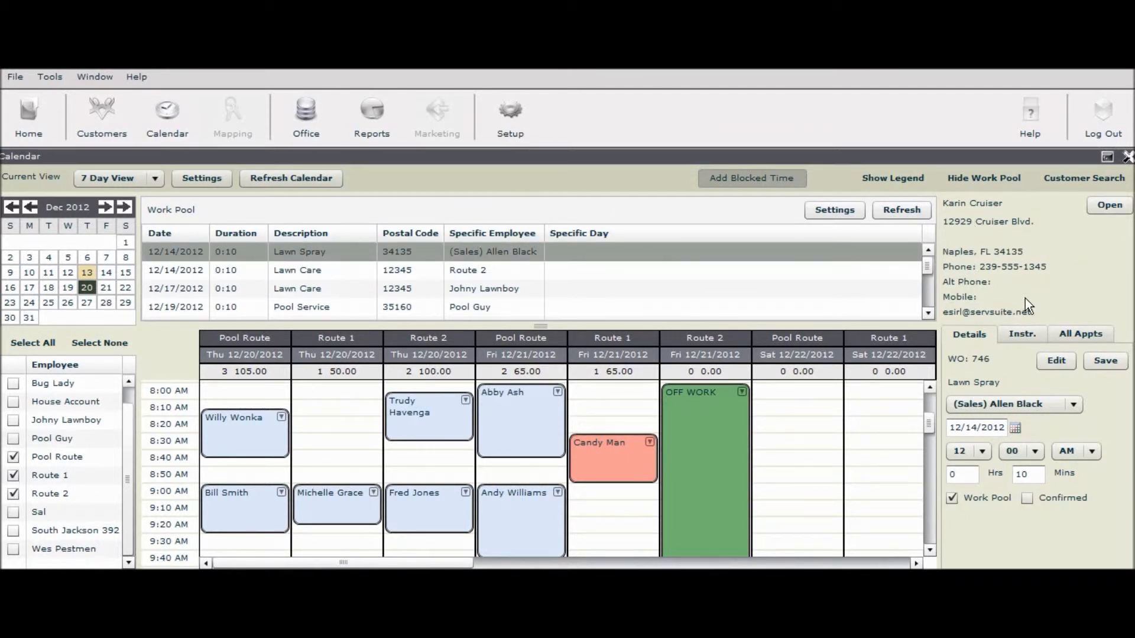
{"action": "left_click", "coordinate": [1110, 205]}
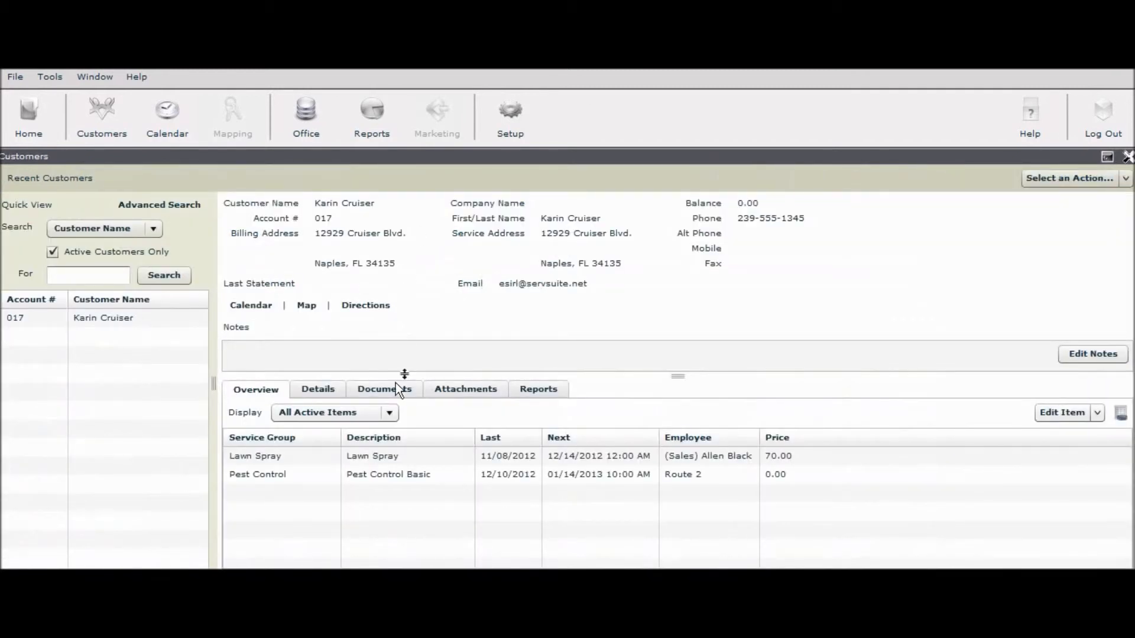
{"action": "left_click", "coordinate": [321, 389]}
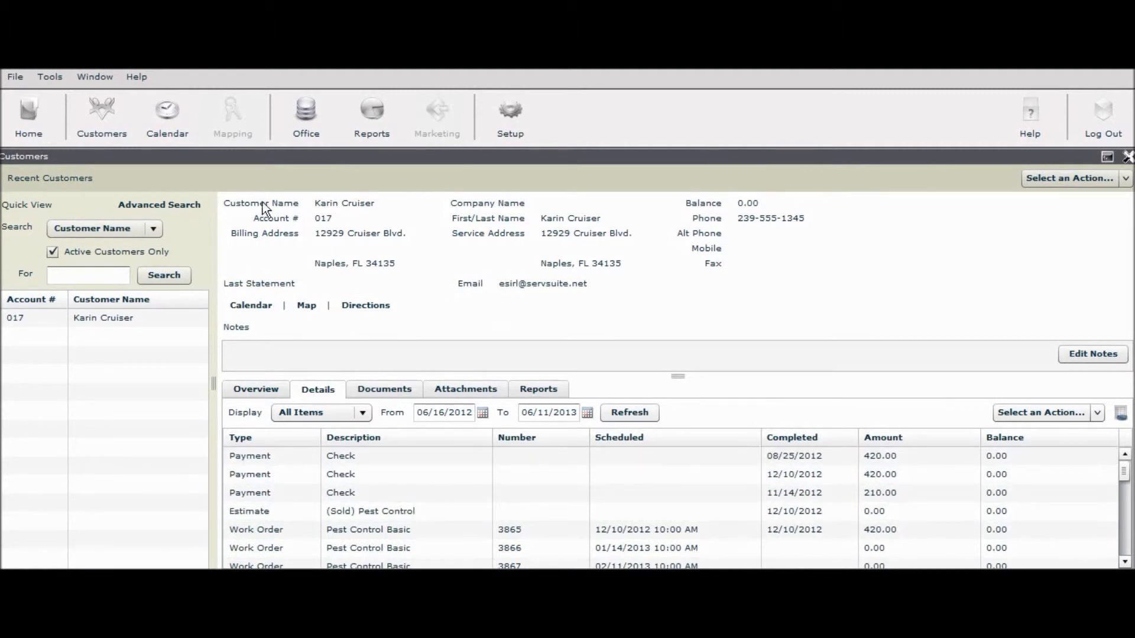
{"action": "left_click", "coordinate": [164, 138]}
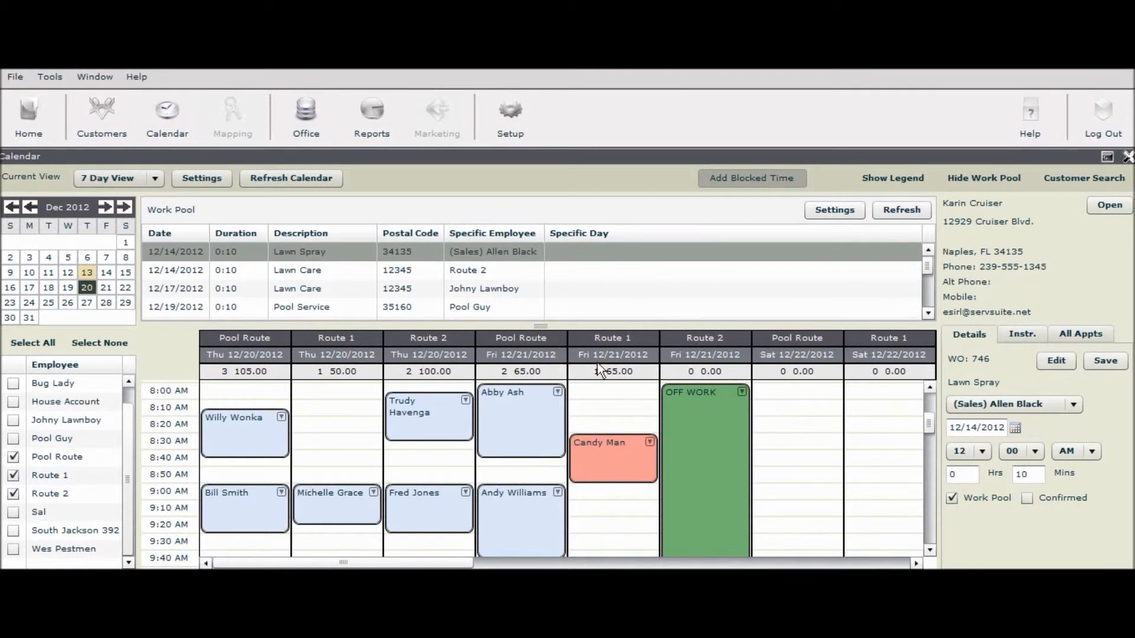
- View the schedules starting January 23 and January 10, 2013, and return the calendar to December 13, 2012
{"action": "mouse_move", "coordinate": [454, 562]}
{"action": "left_mouse_down"}
{"action": "mouse_move", "coordinate": [890, 563]}
{"action": "mouse_move", "coordinate": [455, 563]}
{"action": "left_mouse_up"}
{"action": "left_click", "coordinate": [106, 207]}
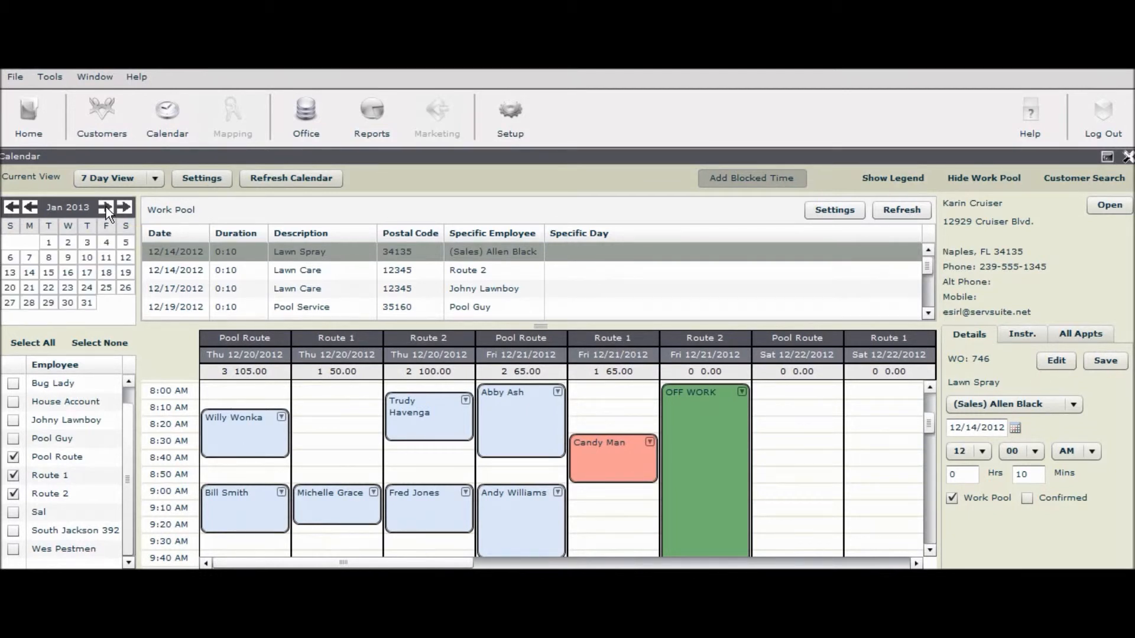
{"action": "left_click", "coordinate": [68, 288]}
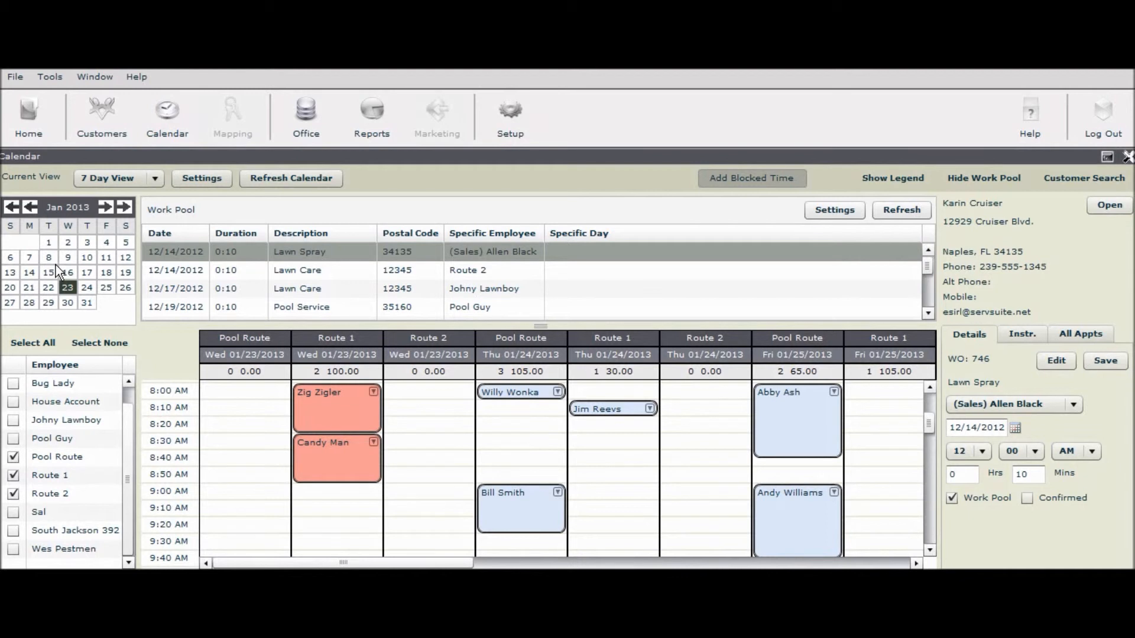
{"action": "left_click", "coordinate": [90, 258]}
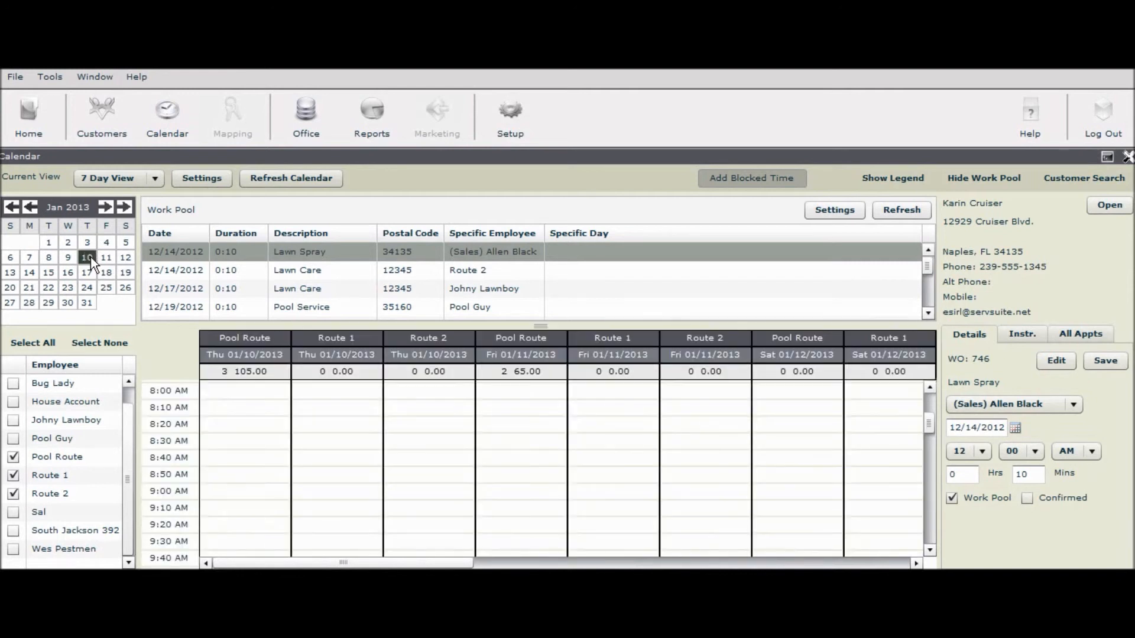
{"action": "left_click", "coordinate": [27, 207]}
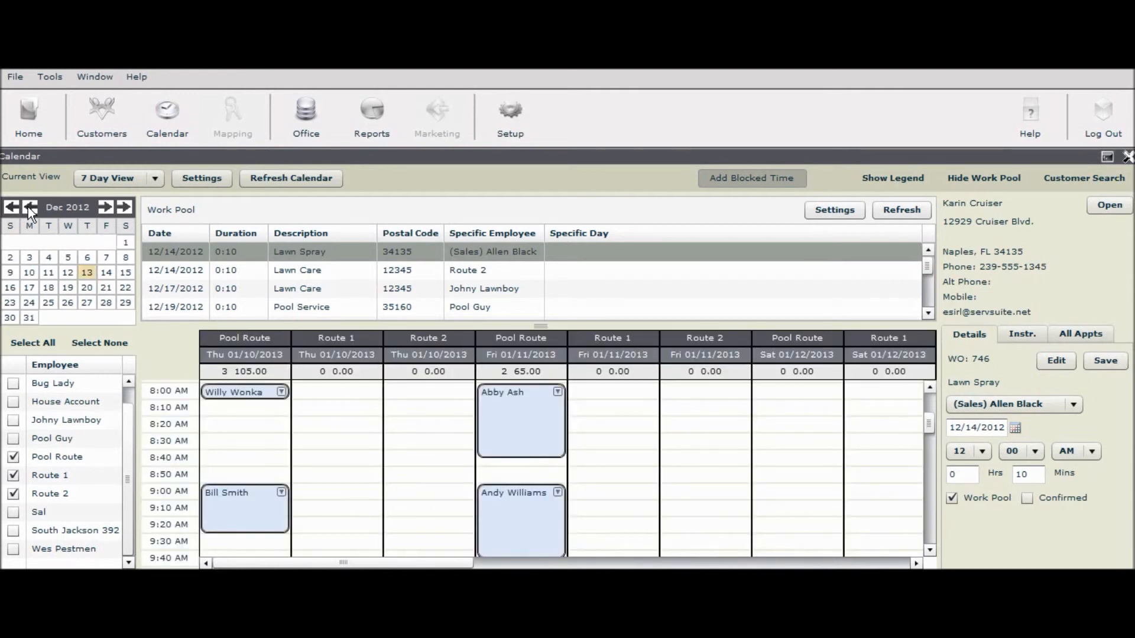
{"action": "left_click", "coordinate": [86, 271]}
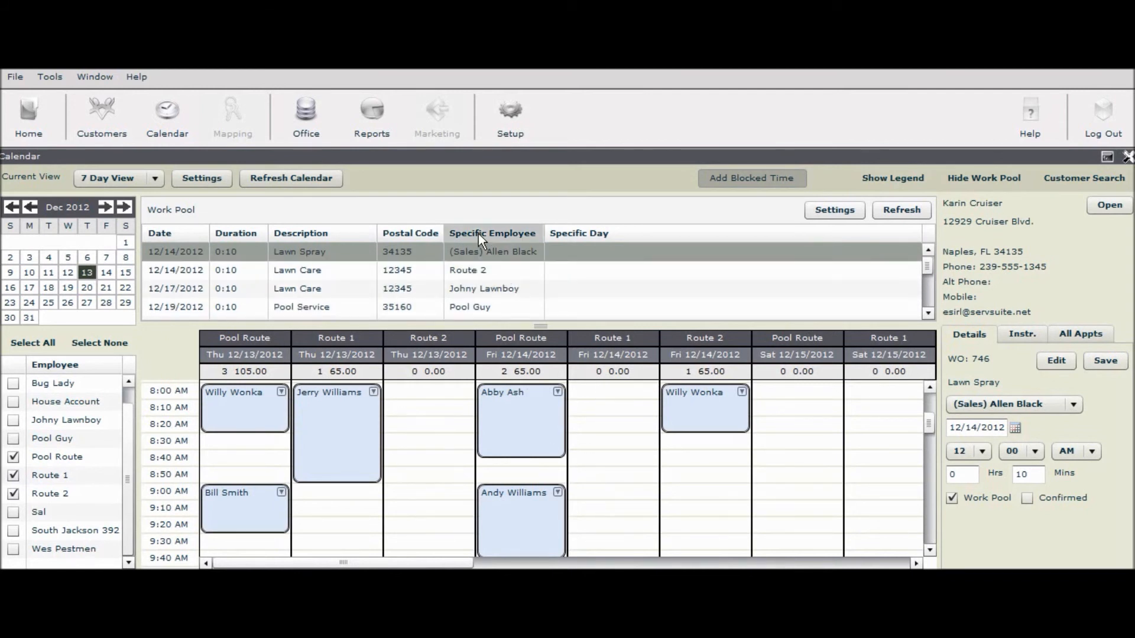
- Hide the work pool and show the details of the 9:00 AM Pool Route appointment on Fri 12/14/2012
{"action": "left_click", "coordinate": [974, 179]}
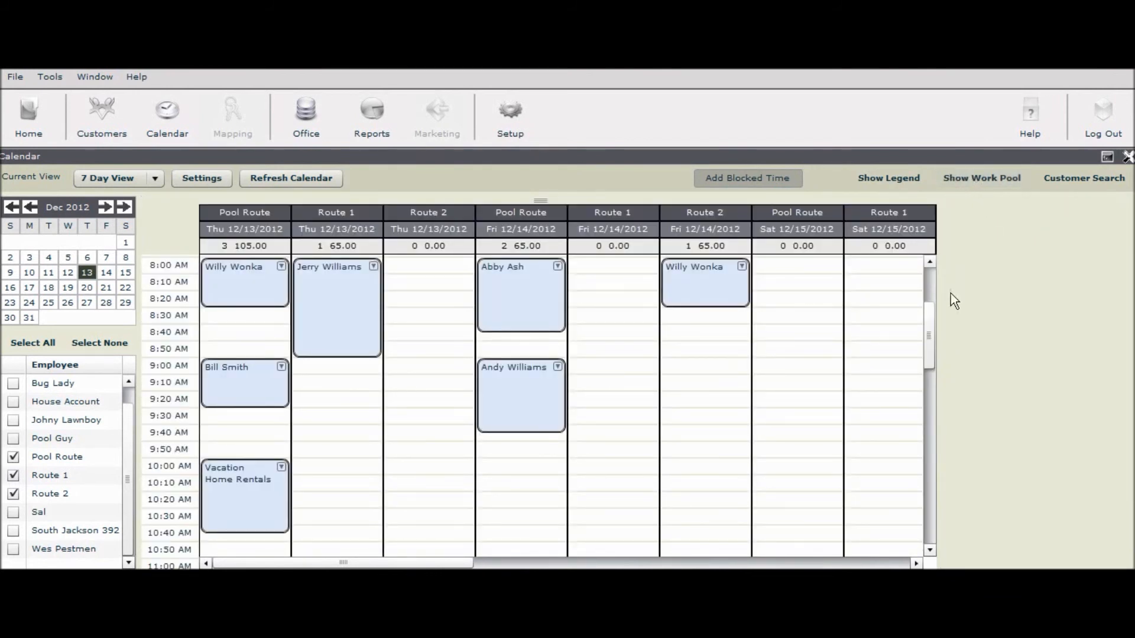
{"action": "left_click", "coordinate": [498, 410]}
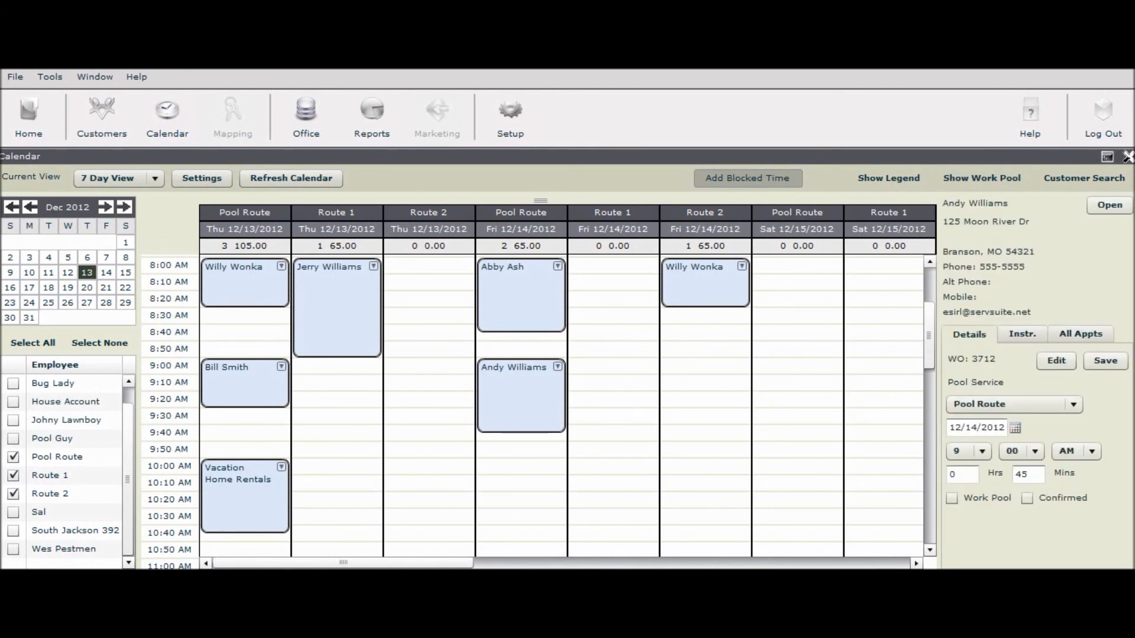